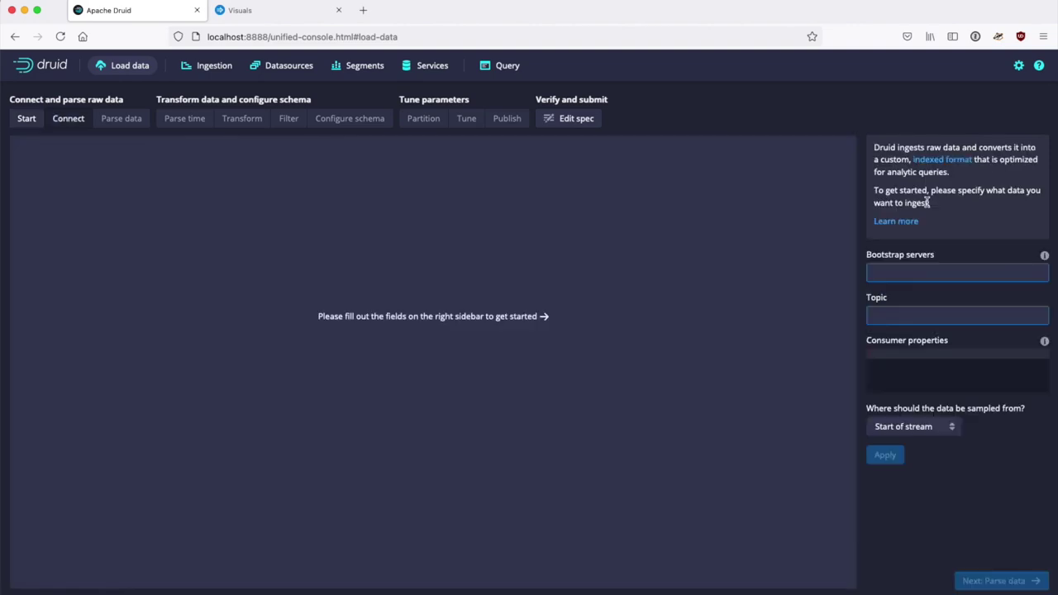
Connect to the Kafka stream with bootstrap server localhost:9092 and topic wikipedia, and apply it to sample the raw data
{"action": "left_click", "coordinate": [905, 269]}
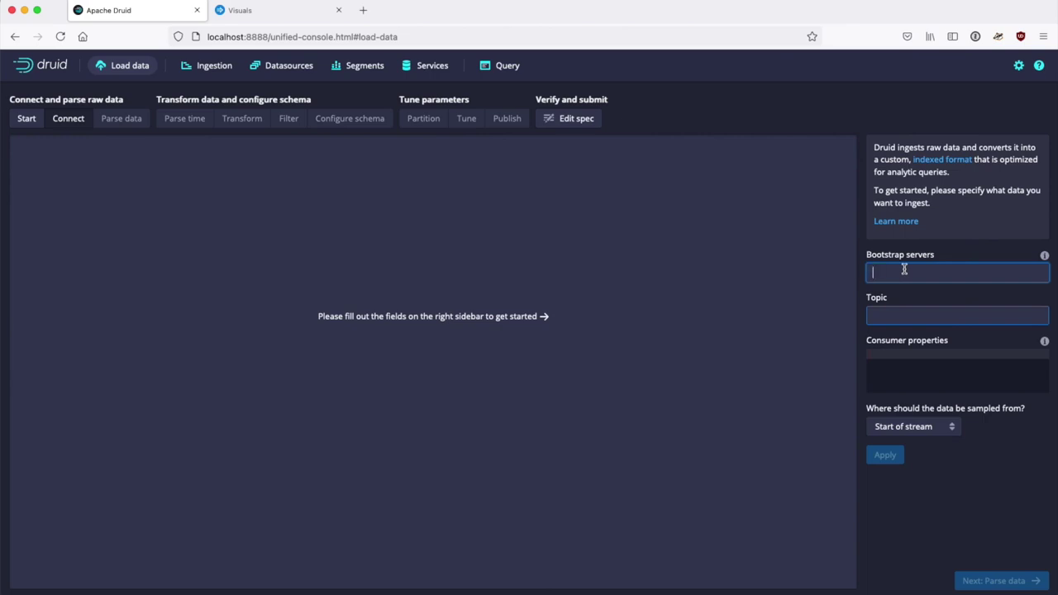
{"action": "type", "text": "localhost:9092"}
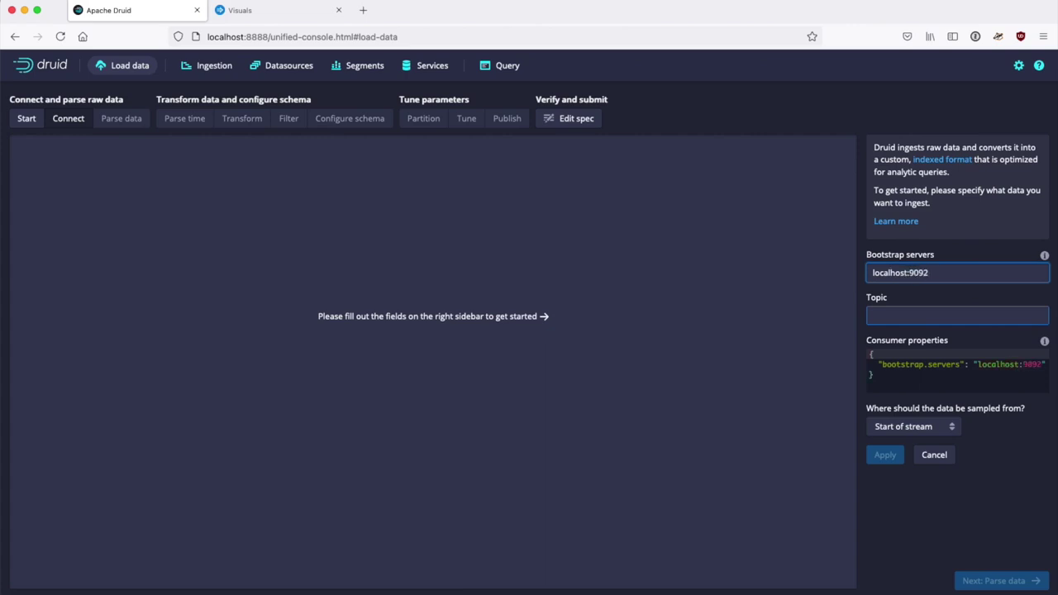
{"action": "key", "text": "Tab"}
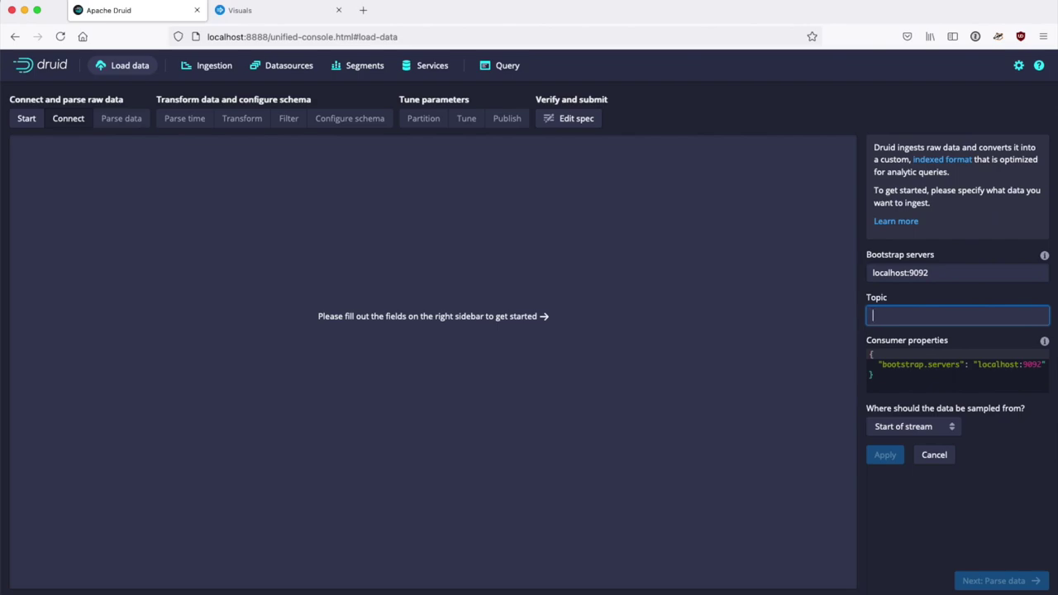
{"action": "type", "text": "wikipedia"}
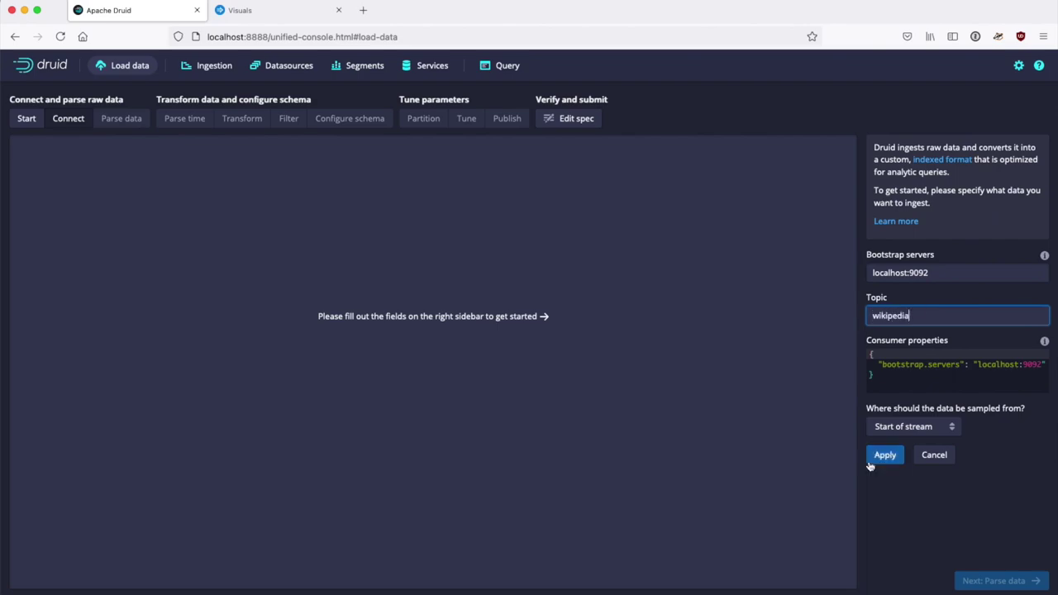
{"action": "left_click", "coordinate": [883, 461]}
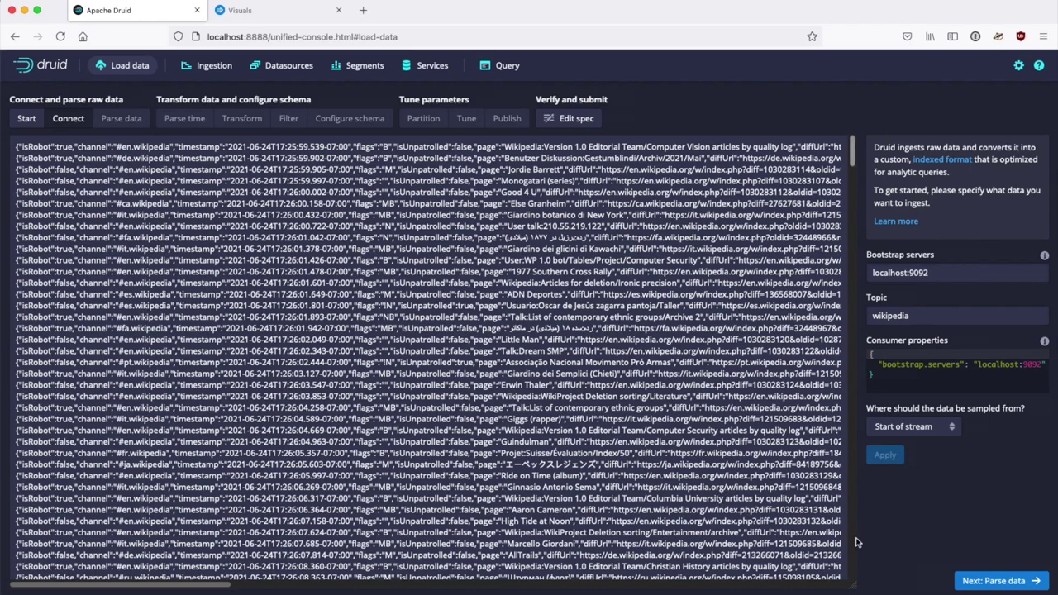
Accept the default data parsing, time parsing, transform and filter settings and proceed to the schema configuration
{"action": "left_click", "coordinate": [992, 581]}
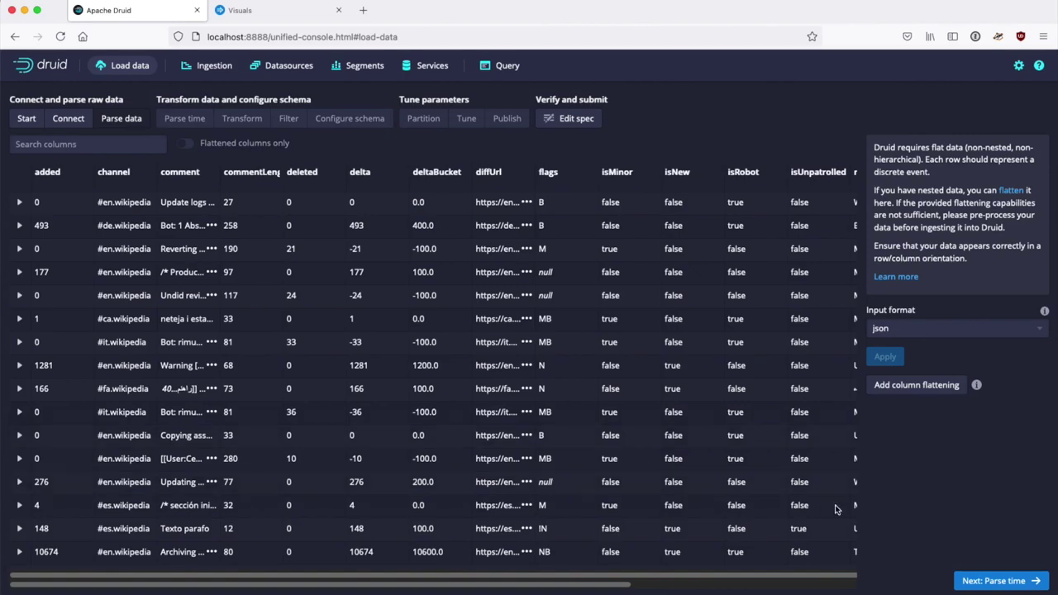
{"action": "left_click", "coordinate": [971, 581]}
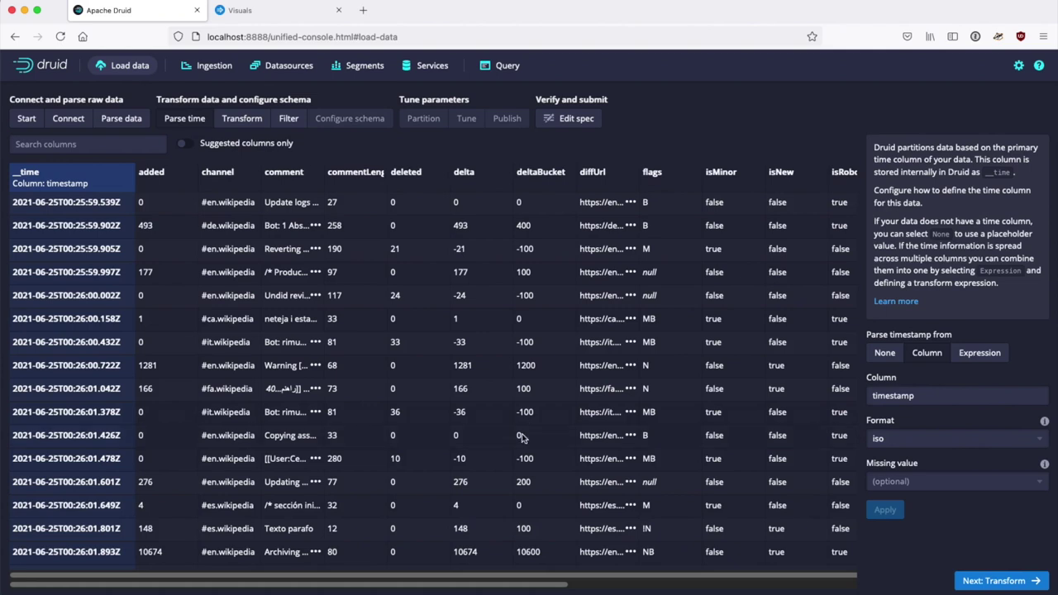
{"action": "left_click", "coordinate": [1010, 583]}
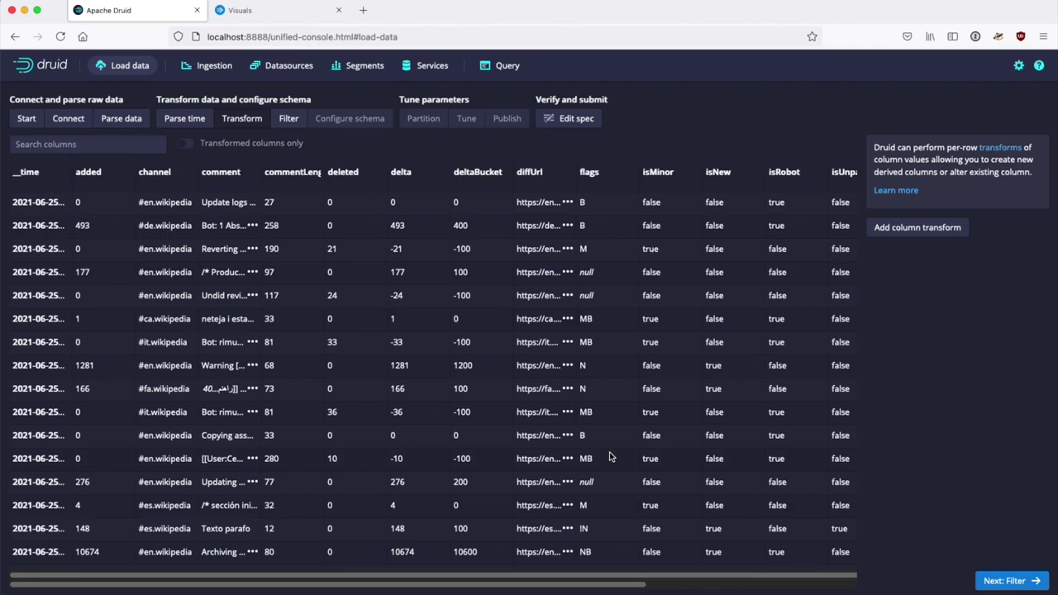
{"action": "left_click", "coordinate": [1004, 586]}
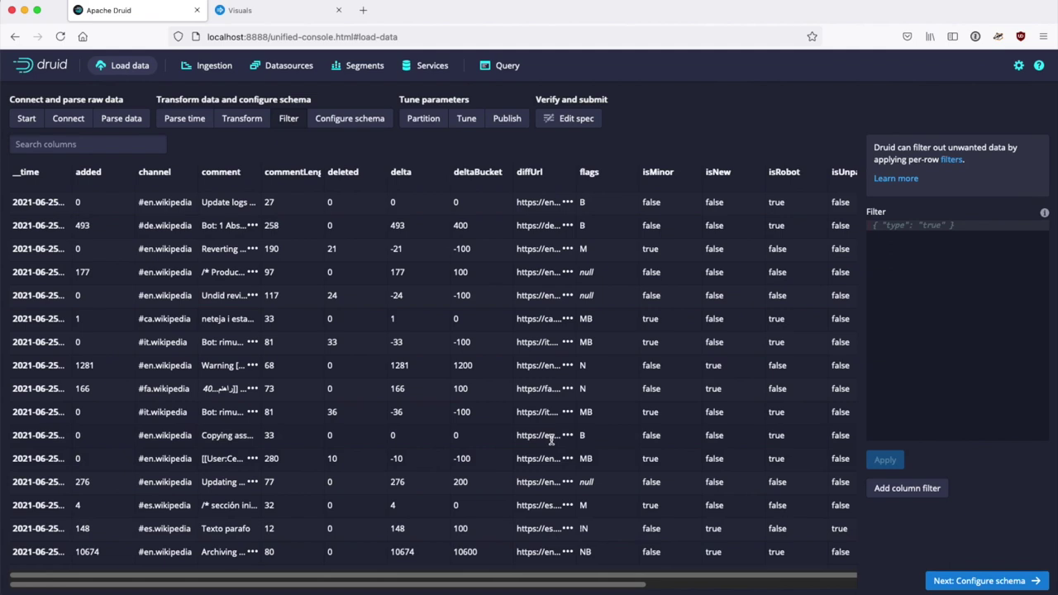
{"action": "left_click", "coordinate": [968, 585]}
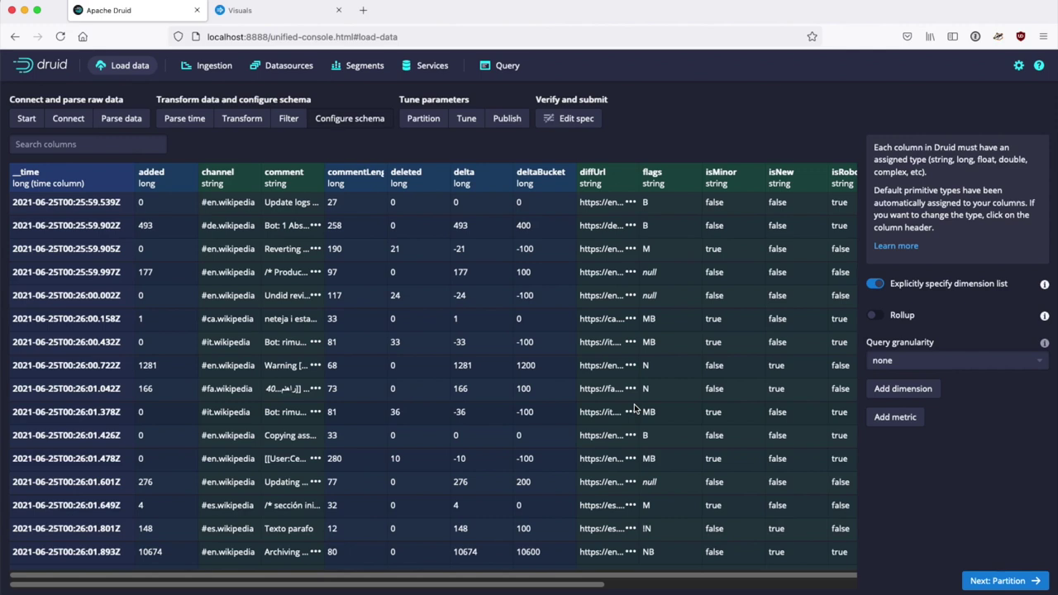
Accept the default schema and set the primary partitioning's segment granularity to hour
{"action": "left_click", "coordinate": [997, 581]}
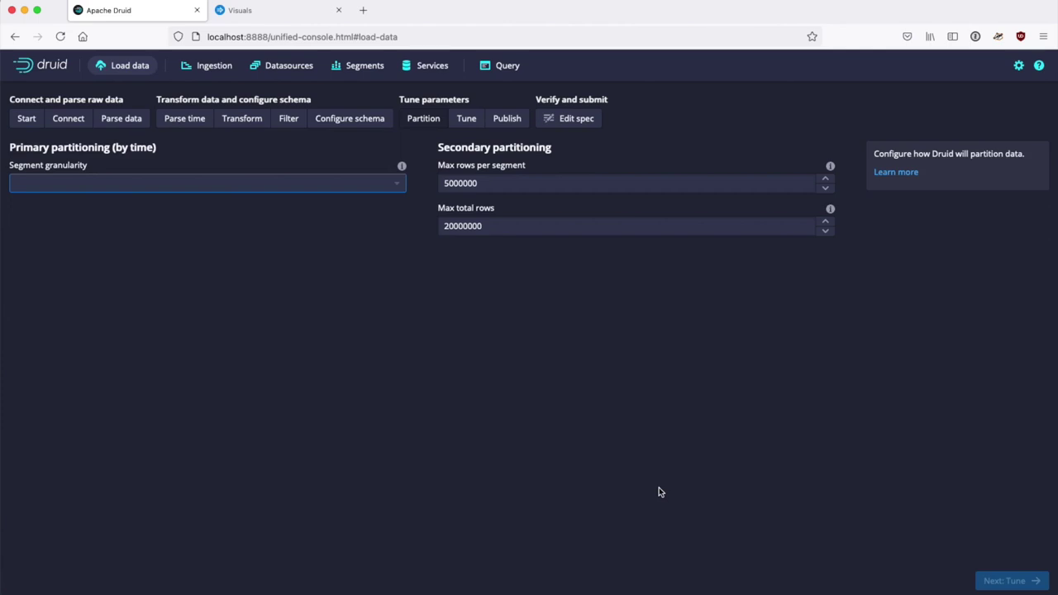
{"action": "left_click", "coordinate": [397, 184]}
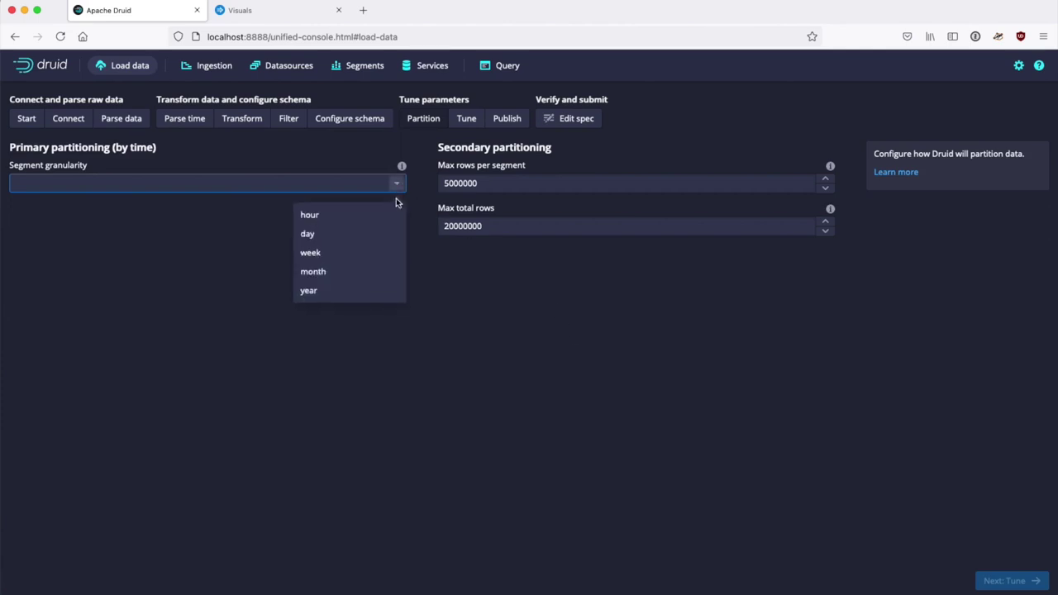
{"action": "left_click", "coordinate": [387, 217]}
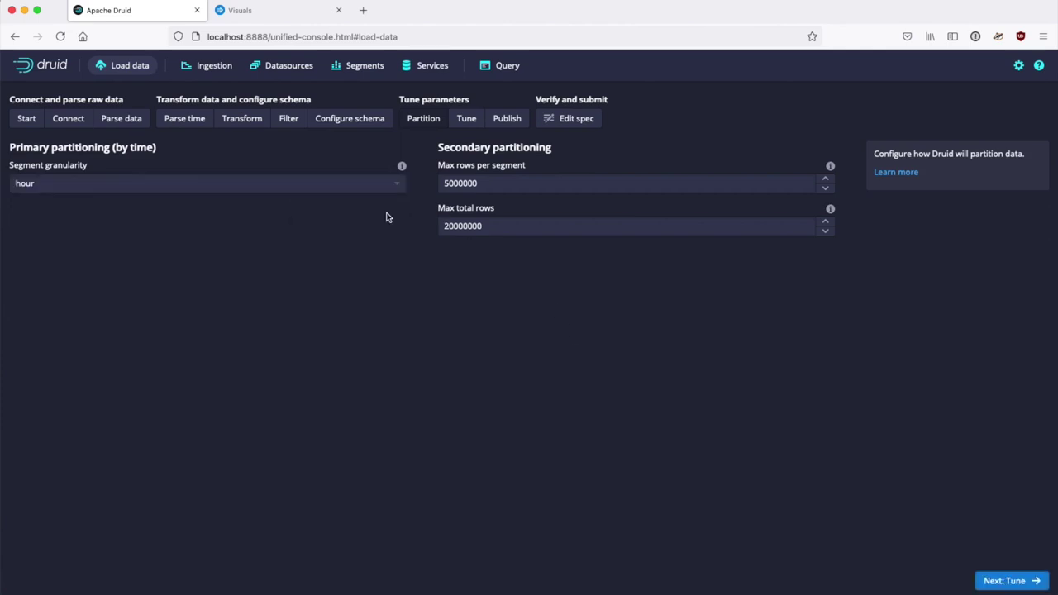
Set the use of the earliest offset to False, keep wikipedia as the datasource name, and proceed to the ingestion spec
{"action": "left_click", "coordinate": [1010, 582]}
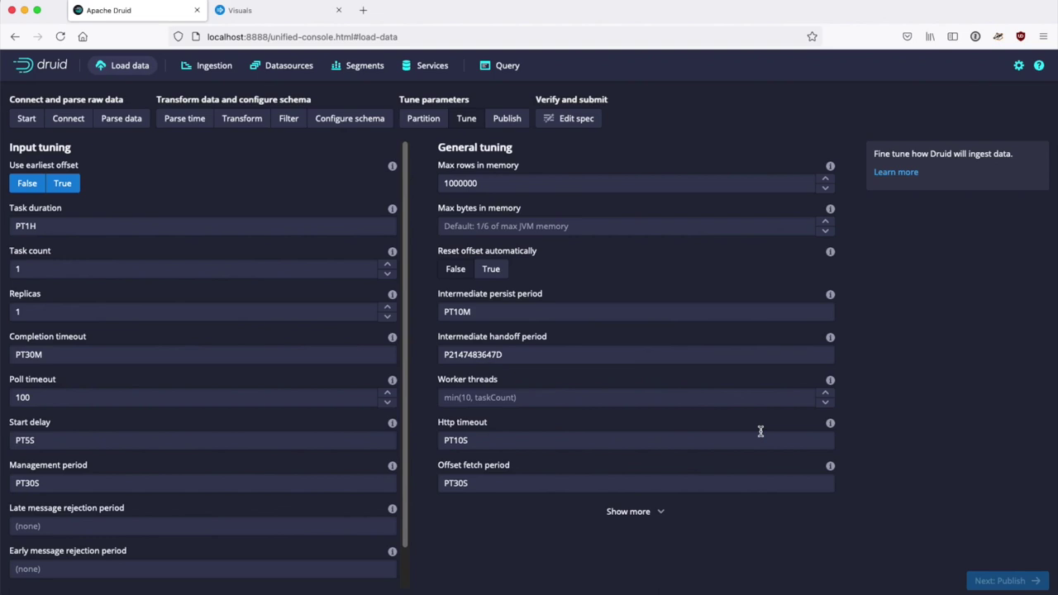
{"action": "left_click", "coordinate": [1007, 580]}
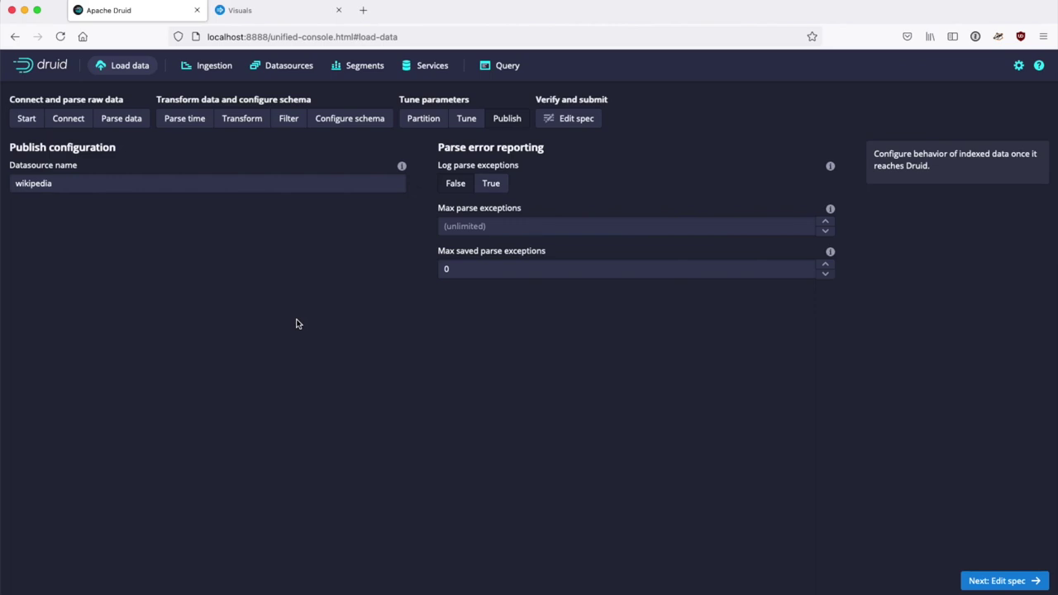
{"action": "left_click", "coordinate": [966, 583]}
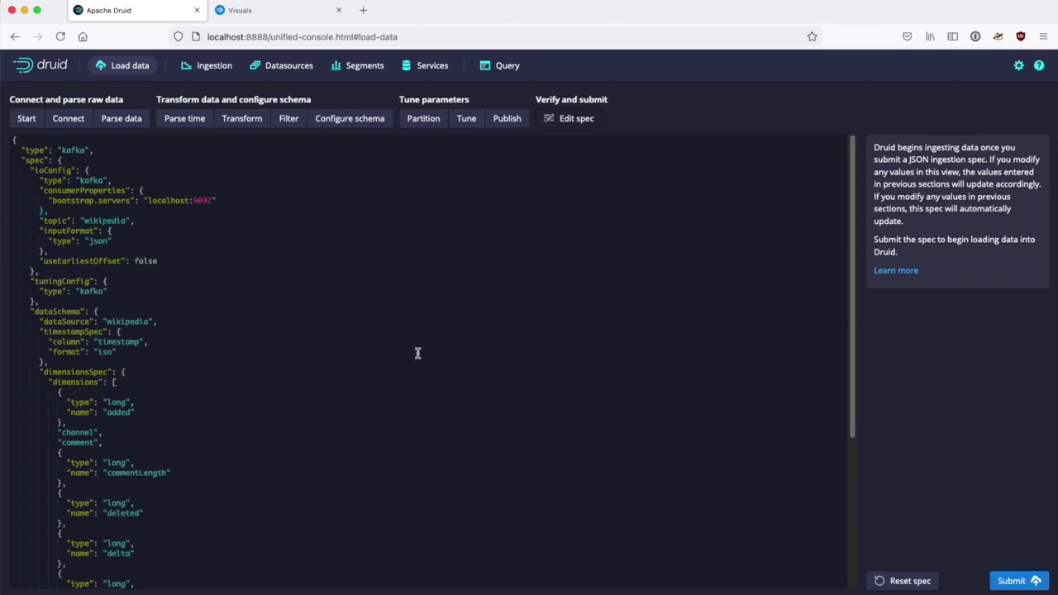
Submit the ingestion spec and refresh the status of the supervisors and tasks
{"action": "left_click", "coordinate": [1026, 586]}
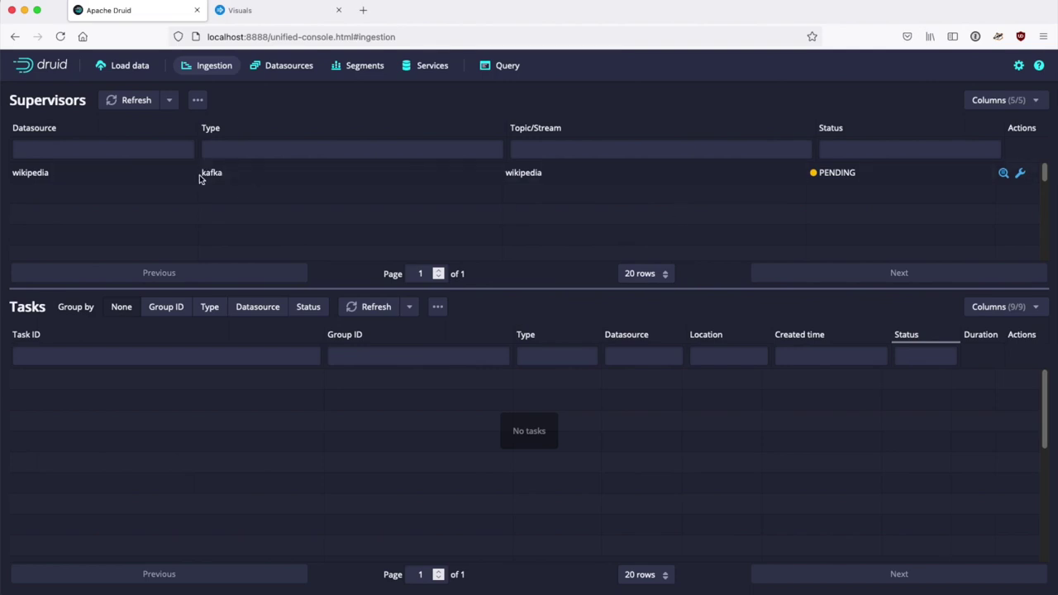
{"action": "left_click", "coordinate": [138, 102]}
{"action": "left_click", "coordinate": [371, 313]}
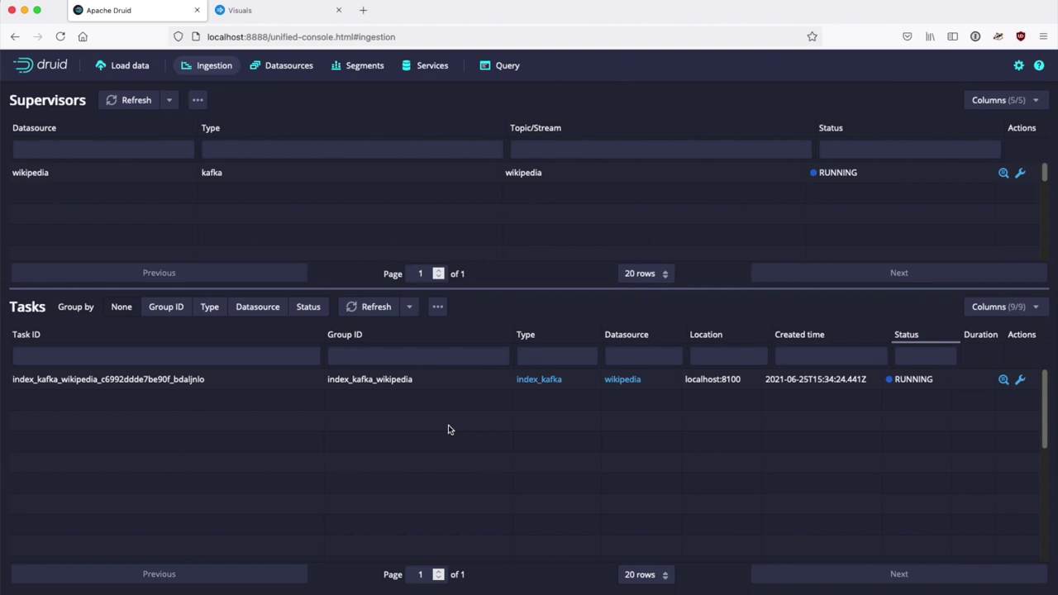
Replace the existing query with "select * from wikipedia", run it and look through the returned columns
{"action": "left_click", "coordinate": [507, 68]}
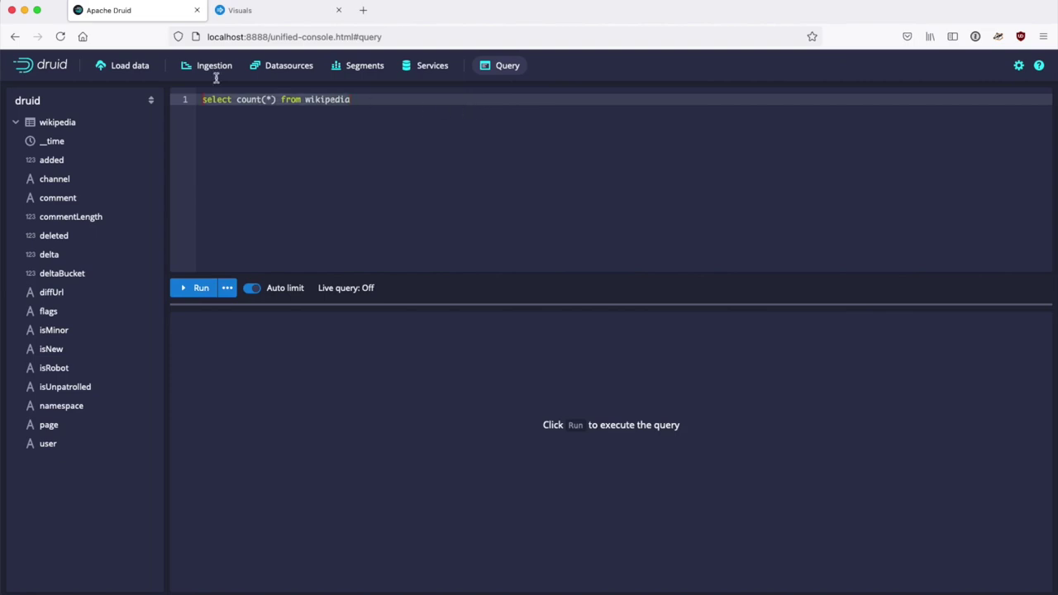
{"action": "key", "text": "super+a"}
{"action": "key", "text": "BackSpace"}
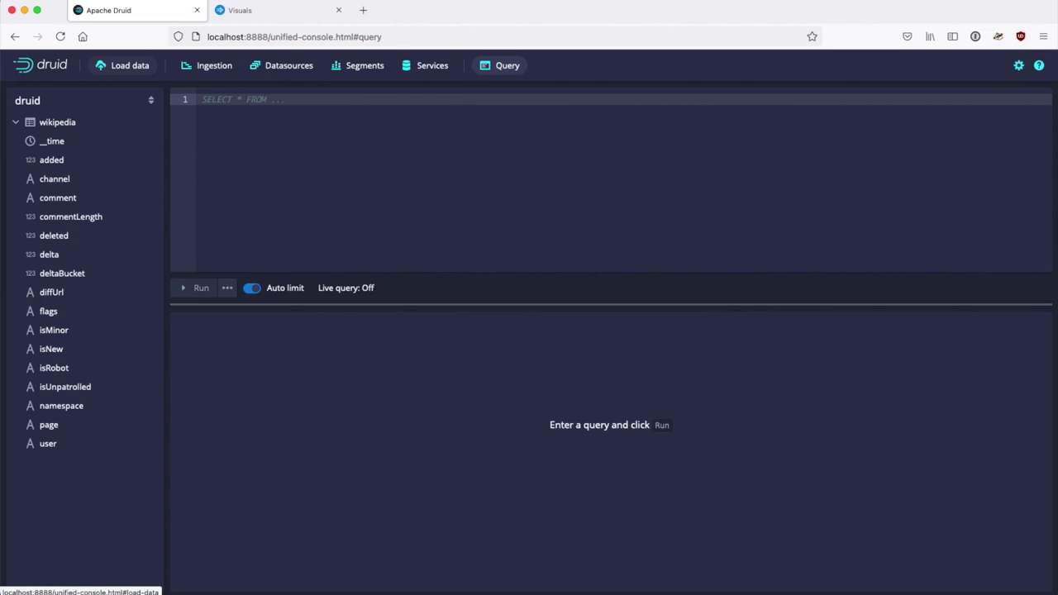
{"action": "type", "text": "select * from wikipedia"}
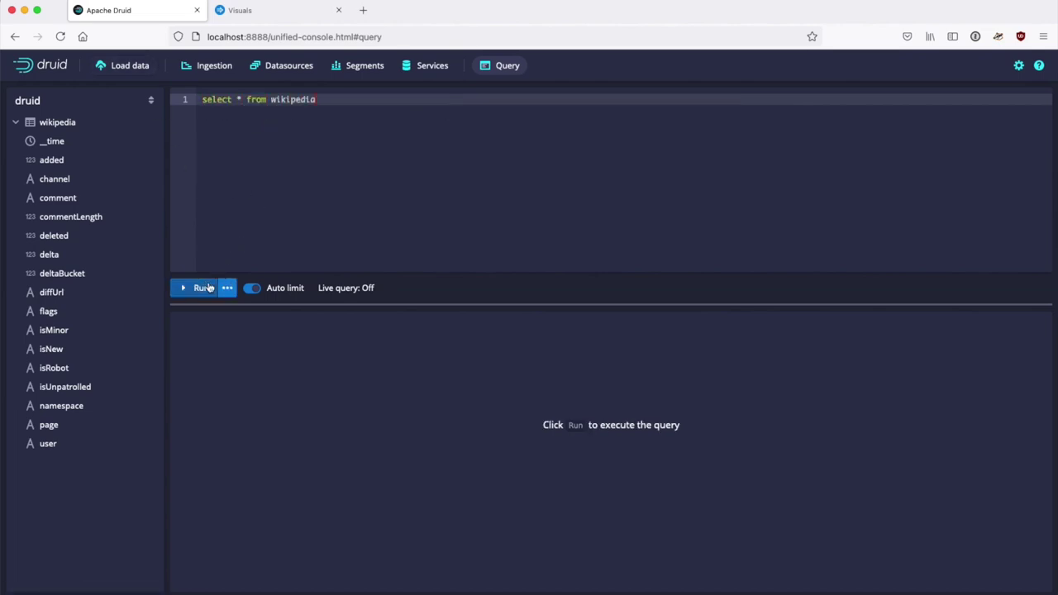
{"action": "left_click", "coordinate": [206, 289]}
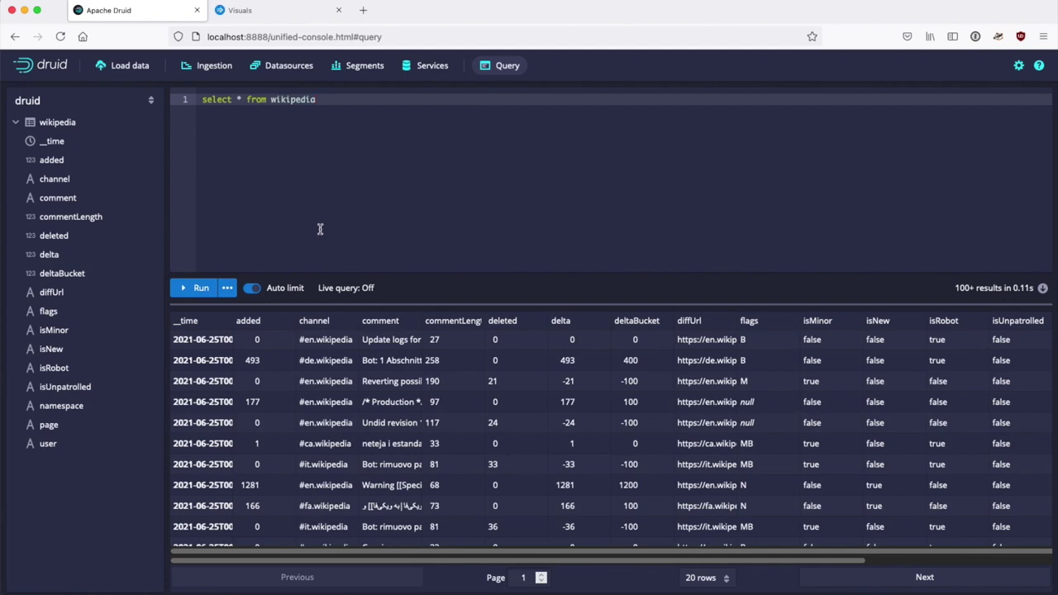
{"action": "left_click_drag", "start_coordinate": [429, 568], "coordinate": [339, 552]}
Change the query to "select count(*) from wikipedia" and run it twice
{"action": "left_click", "coordinate": [237, 99]}
{"action": "key", "text": "BackSpace"}
{"action": "type", "text": "count(*"}
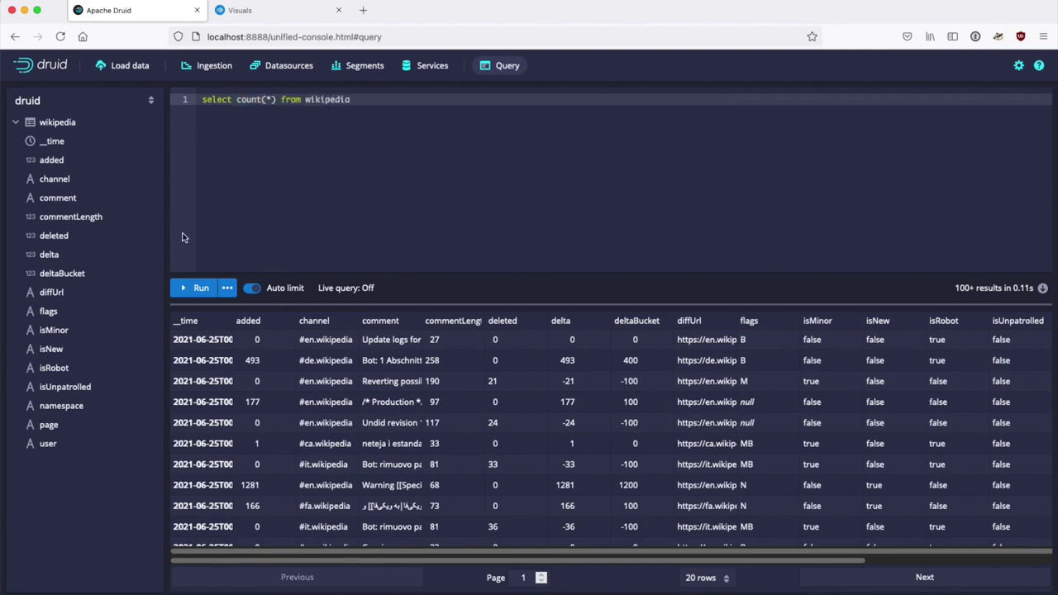
{"action": "left_click", "coordinate": [197, 290]}
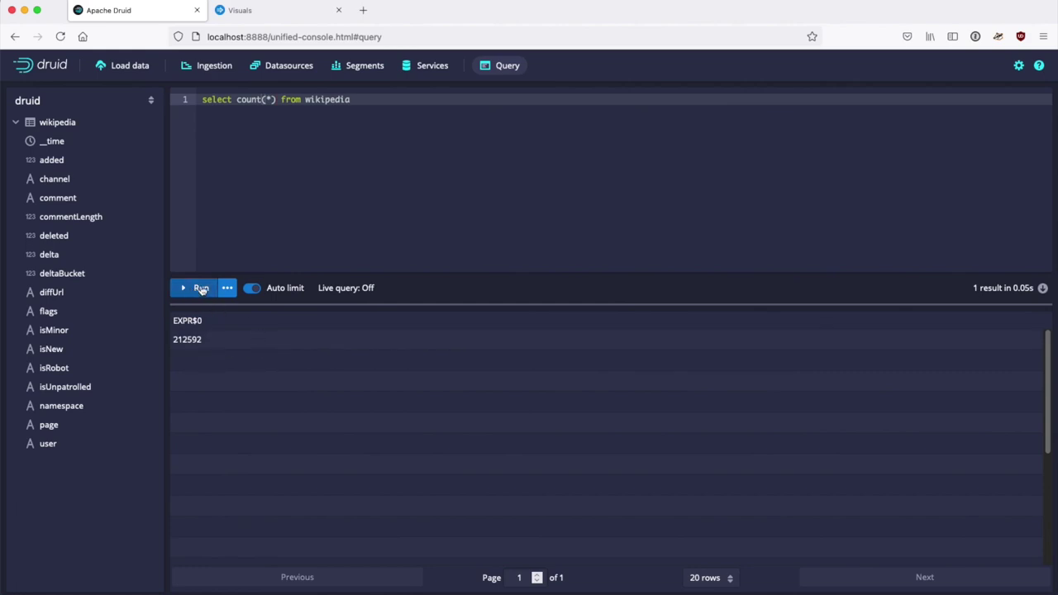
{"action": "left_click", "coordinate": [201, 289]}
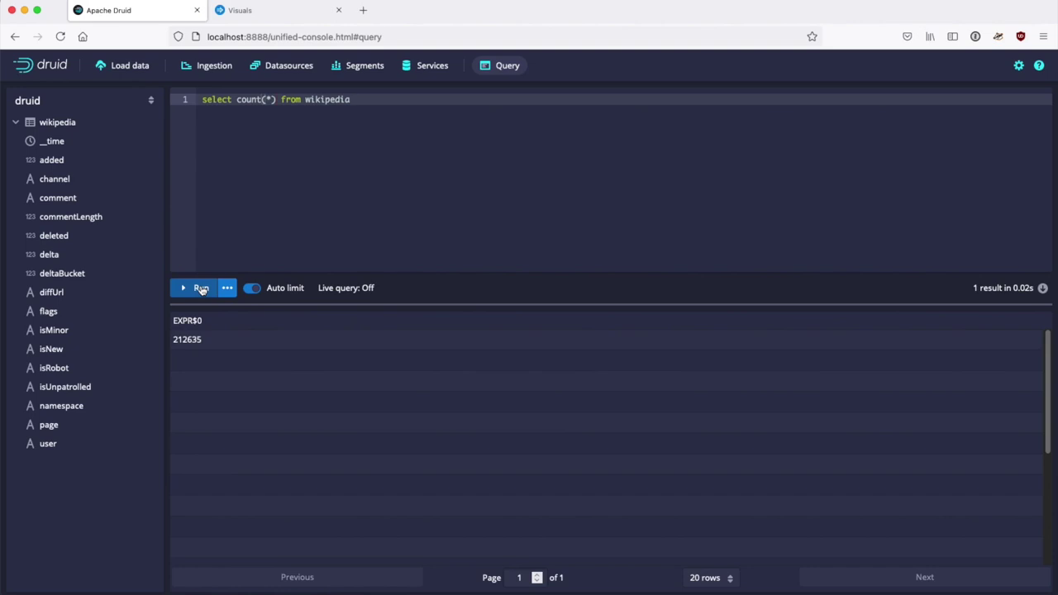